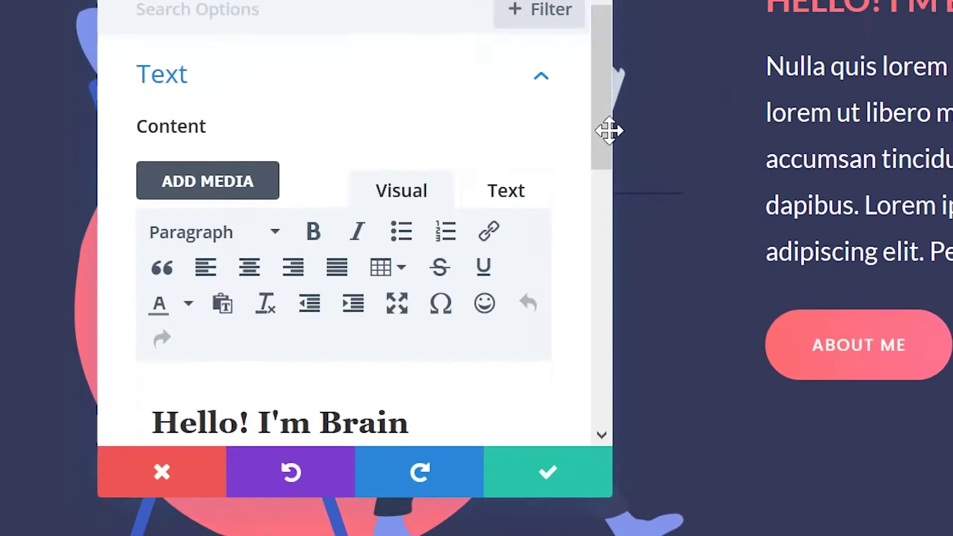
- Wrap the intro paragraph's first letter N in [dropcap][/dropcap] shortcodes and save the Text module
left_click(504, 190)
type("[dropcap]")
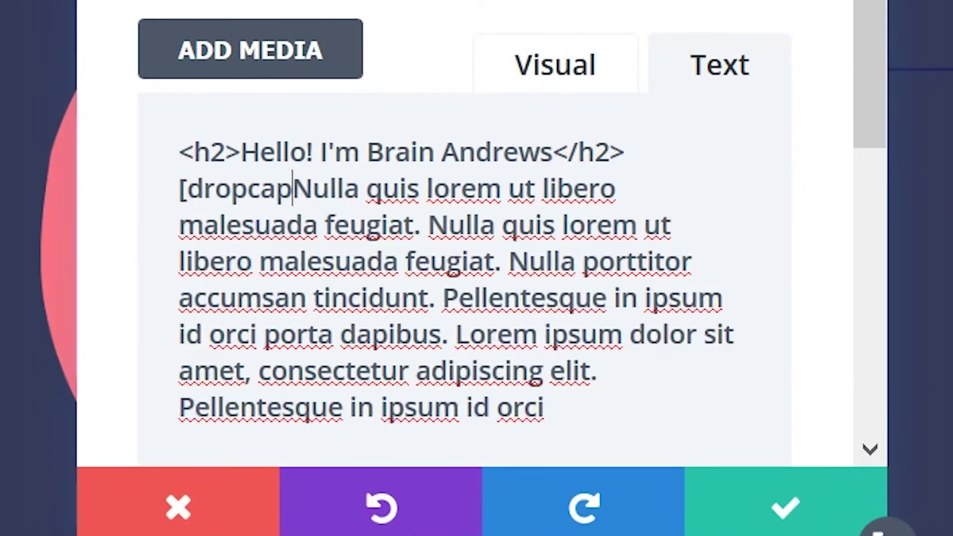
key("Right")
type("[/dropcap]")
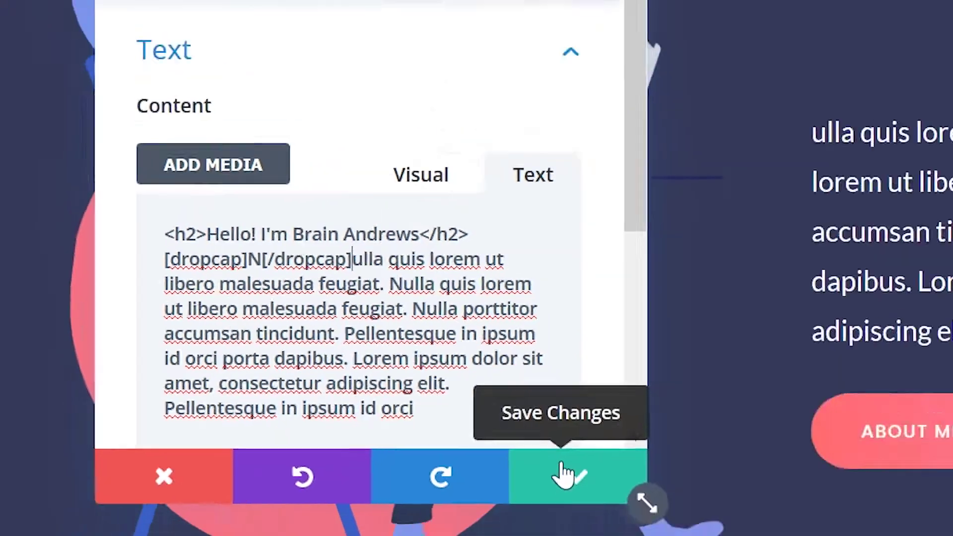
left_click(564, 476)
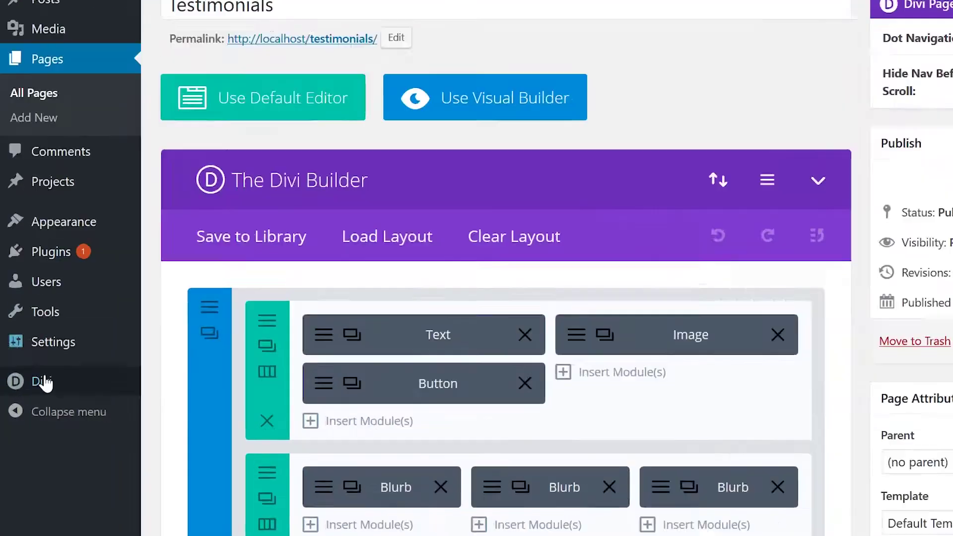
- Paste the .et-dropcap CSS rules into the Custom CSS box of Divi Theme Options
mouse_move(39, 403)
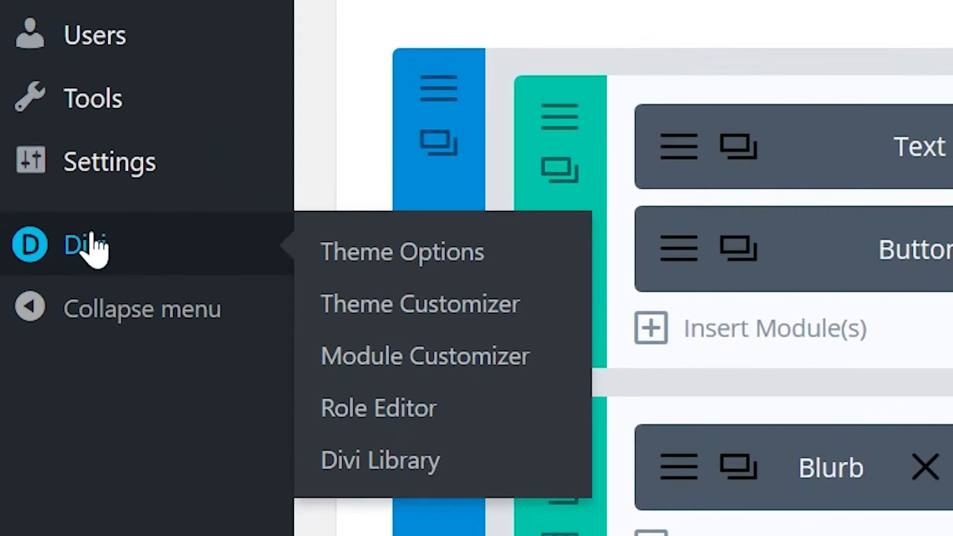
left_click(348, 256)
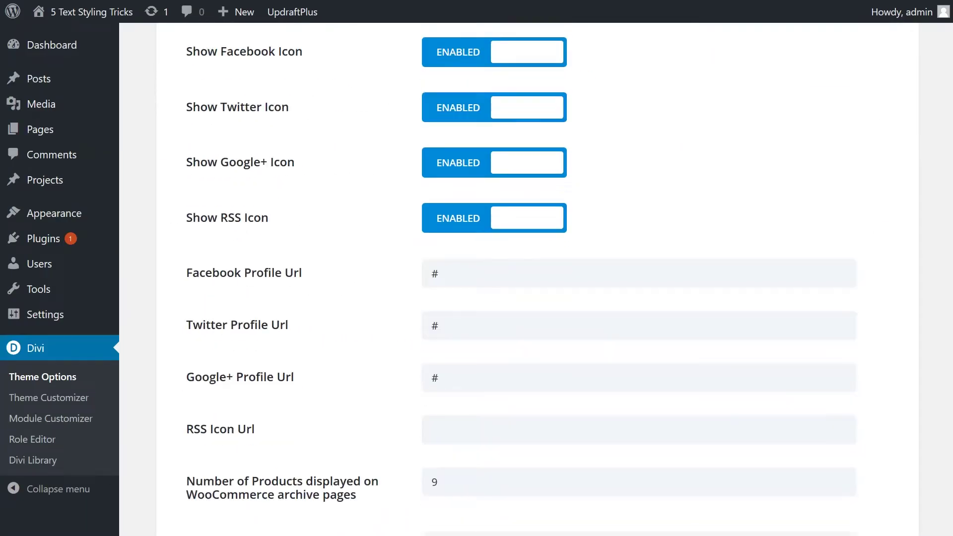
scroll(268, 331, "down", 10)
type(".et-dropcap {     font-size: 95px;     line-height: 0.7;     color: #9ae5d3;     font-family: Times;     padding-top: 10px; }")
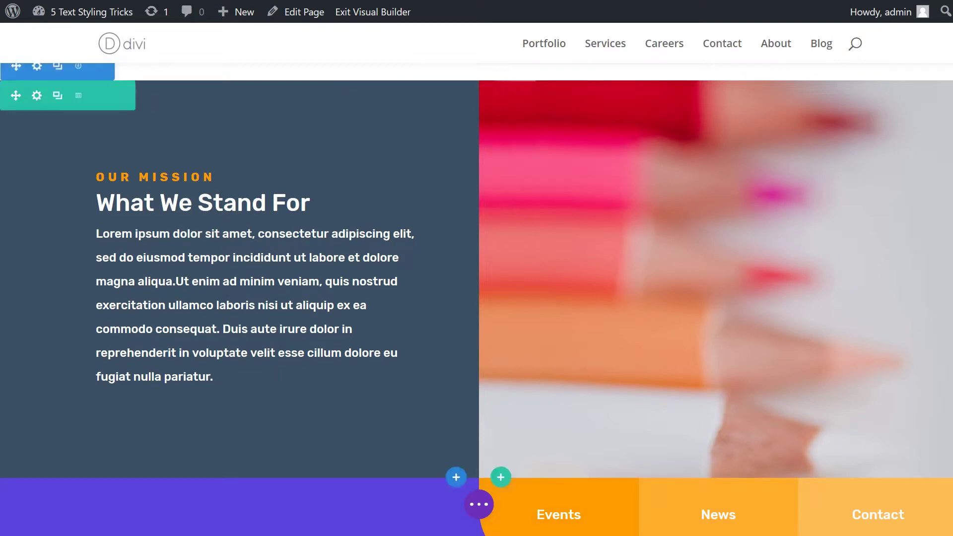
- Apply a different heading level to the 'What We Stand For' title using the inline font panel
left_click(247, 282)
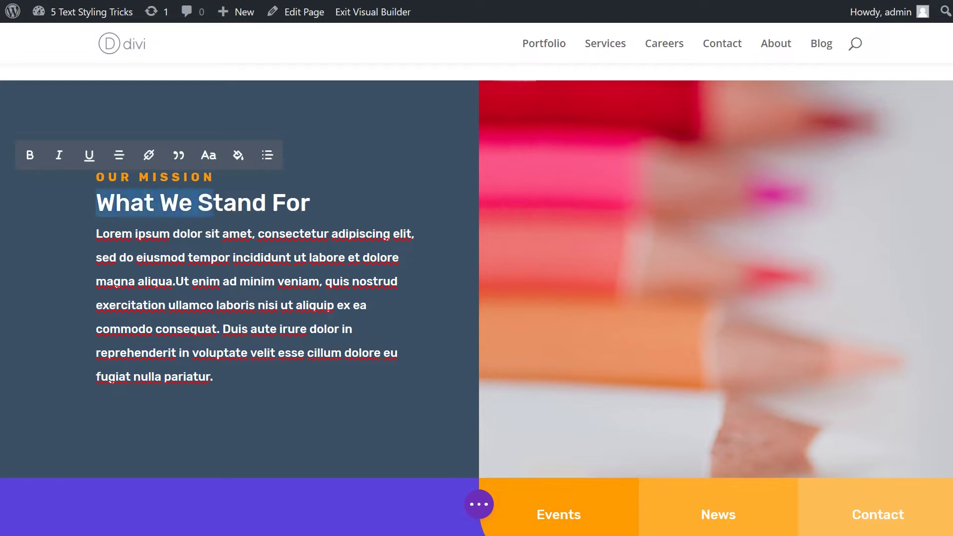
left_click(377, 164)
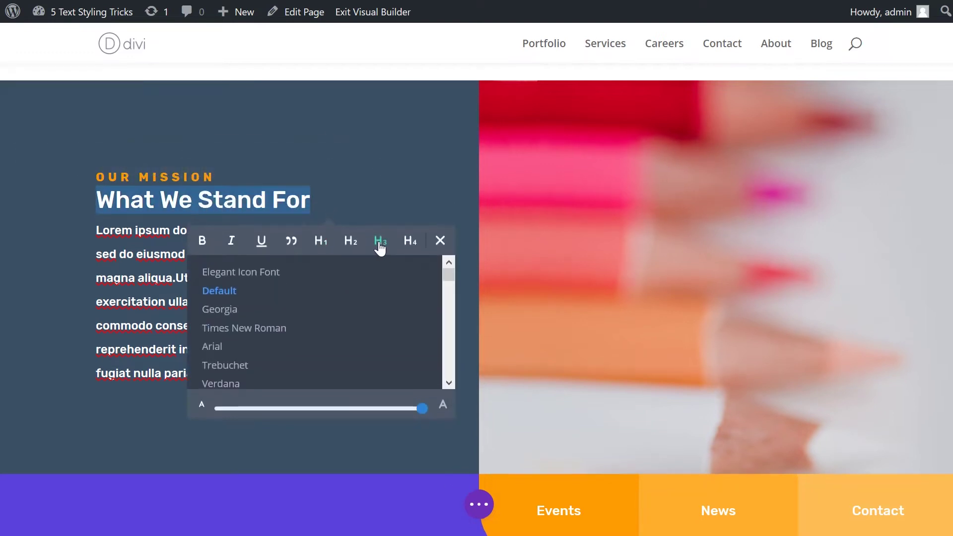
left_click(350, 240)
left_click(440, 241)
left_click(418, 67)
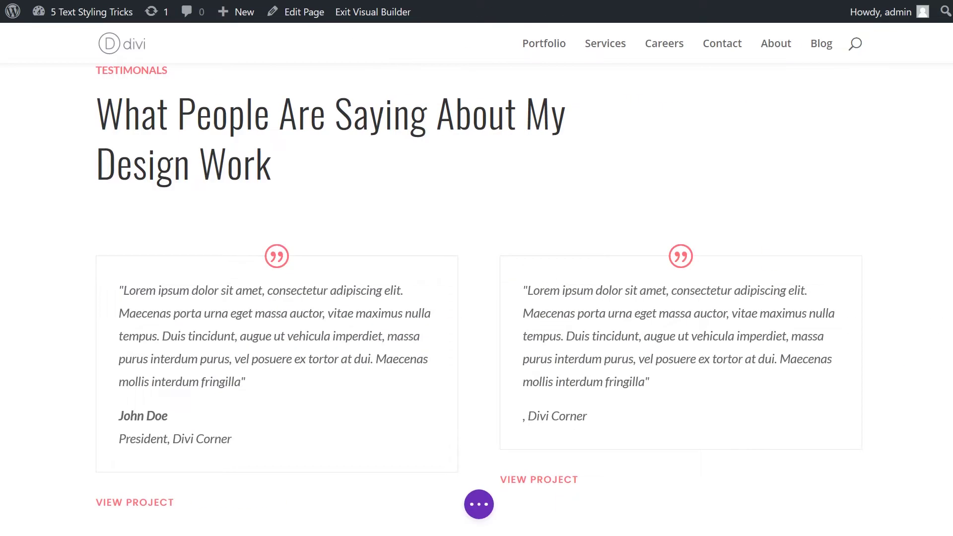
- Give the left testimonial's border 7px rounded corners and a 22px width
left_click(256, 294)
left_click(230, 162)
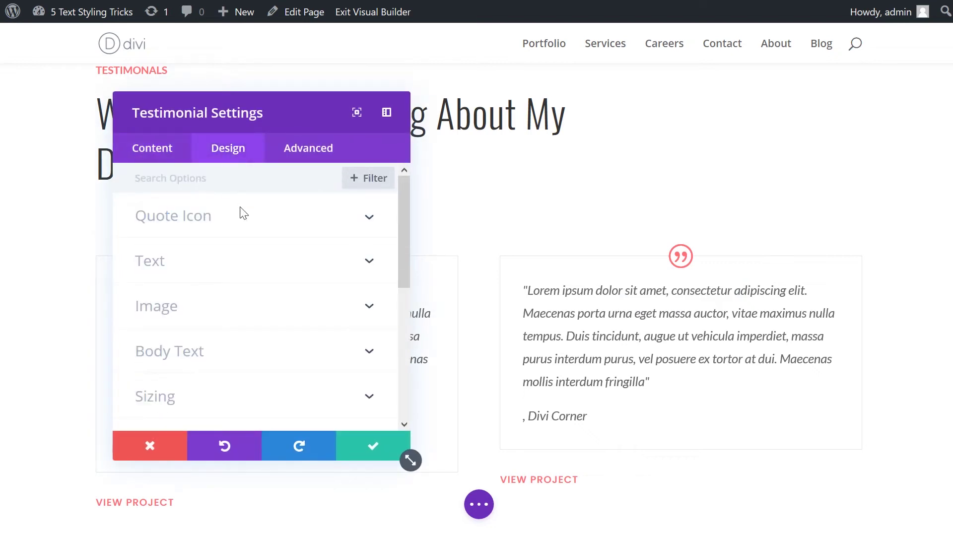
scroll(244, 214, "down", 5)
left_click_drag(302, 112, 693, 137)
left_click(600, 261)
left_click(744, 274)
left_click(745, 274)
left_click(744, 274)
left_click(744, 274)
left_click(745, 274)
scroll(751, 298, "down", 1)
scroll(751, 298, "down", 5)
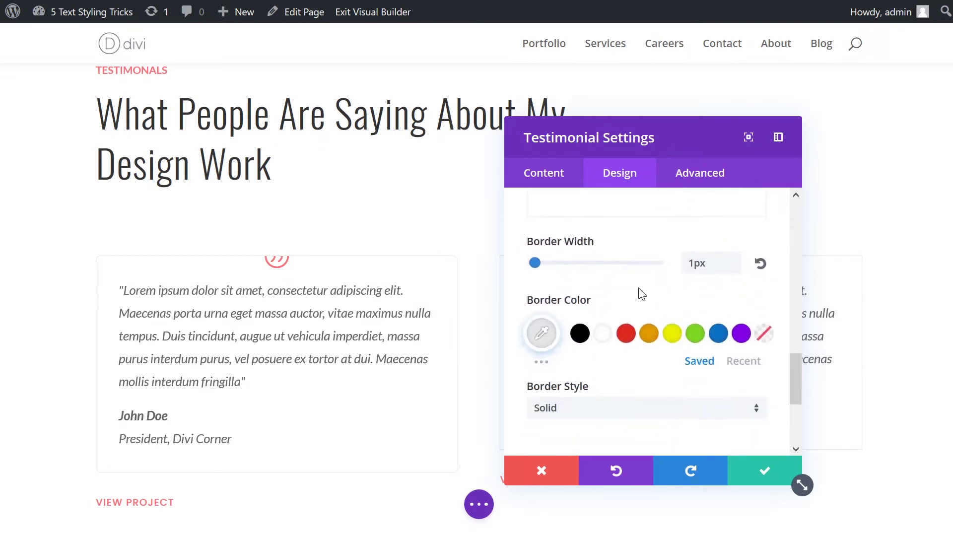
left_click_drag(540, 267, 570, 270)
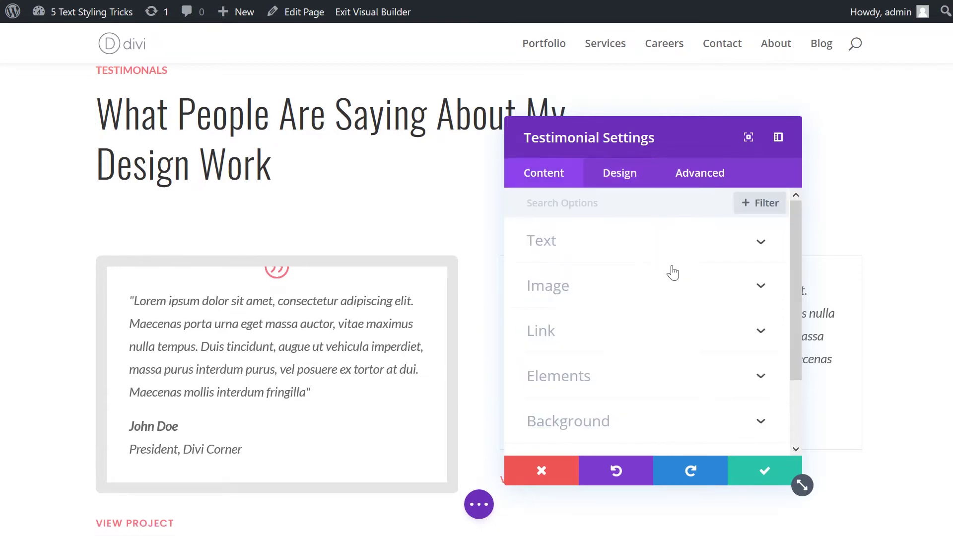
- Add a gradient background to the left testimonial card
scroll(673, 285, "down", 3)
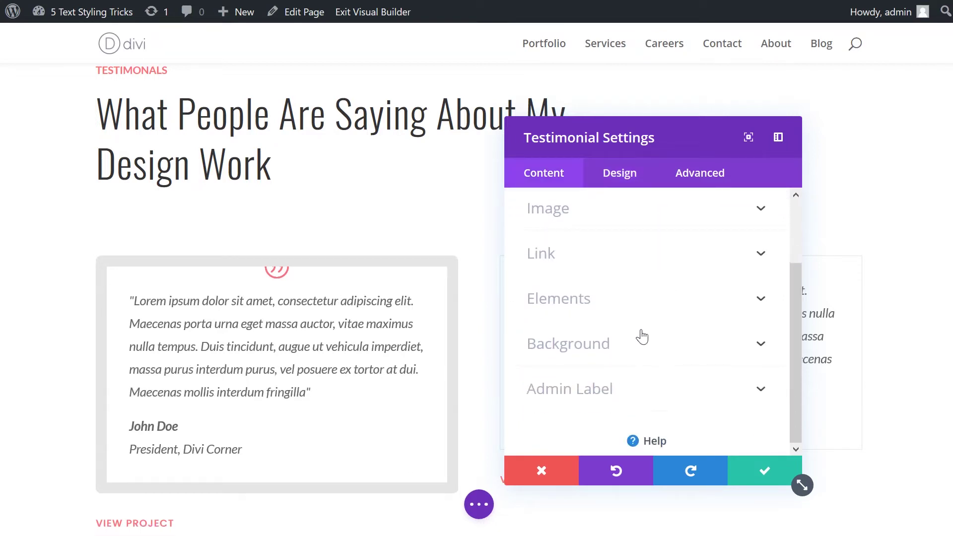
left_click(633, 344)
left_click(617, 247)
left_click(649, 329)
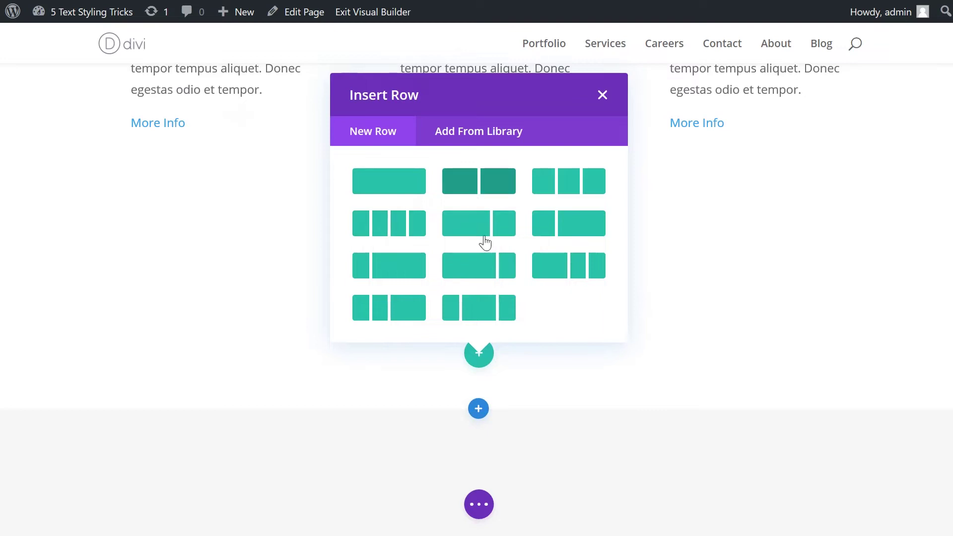
- Insert a new row containing a Text module for the LOREM IPSUM heading
left_click(485, 240)
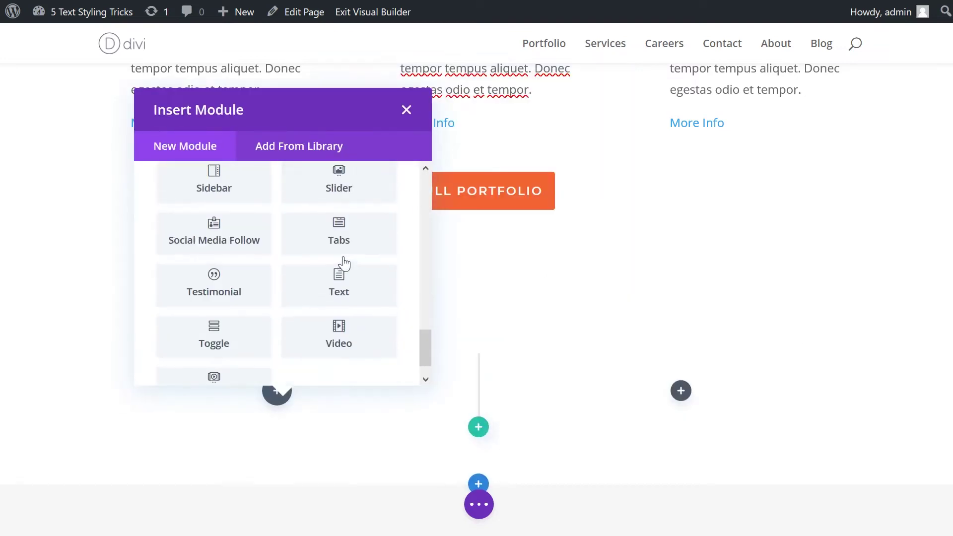
scroll(344, 264, "down", 10)
left_click(343, 263)
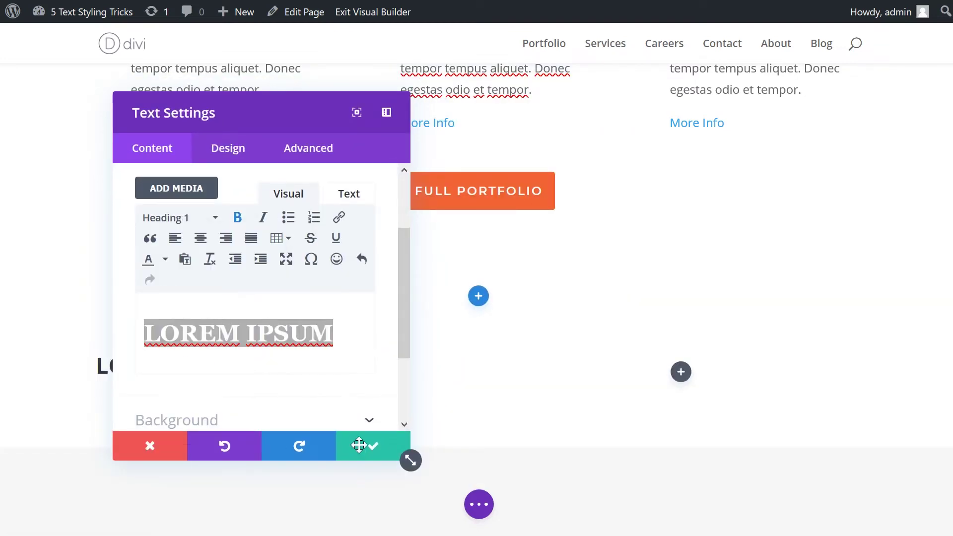
left_click(360, 445)
- Make the row fullwidth with gutter width 1 and equalized column heights
left_click(34, 311)
left_click(234, 152)
left_click(164, 257)
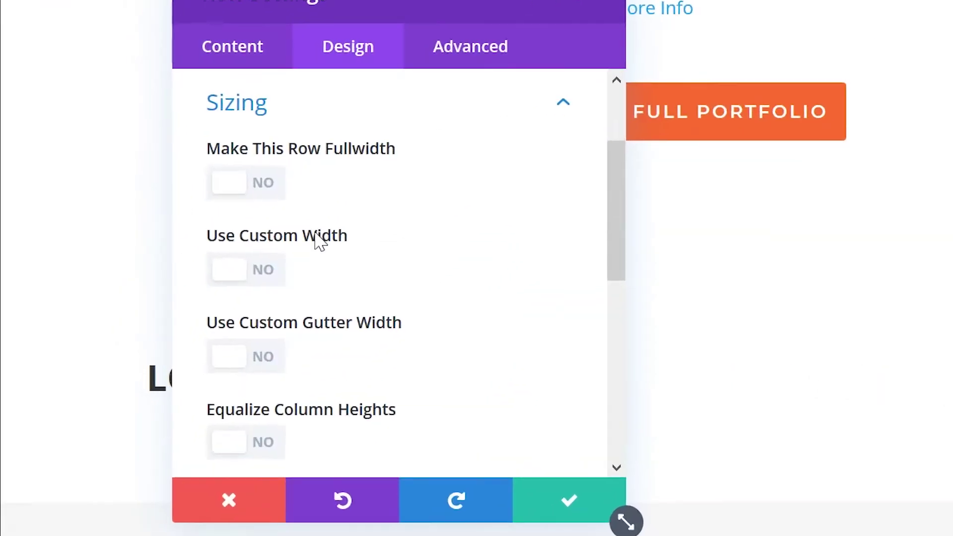
left_click(236, 187)
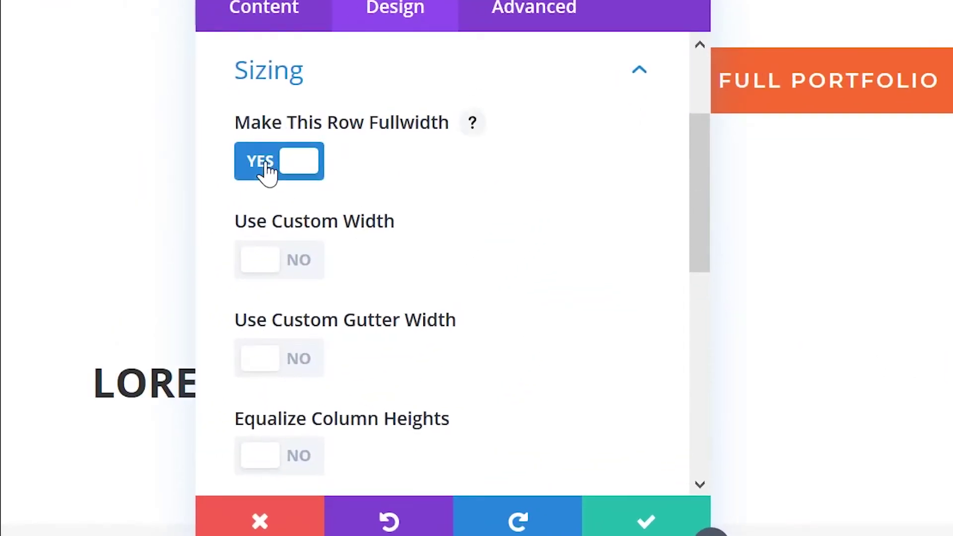
left_click(258, 363)
scroll(298, 348, "down", 3)
left_click_drag(390, 302, 245, 303)
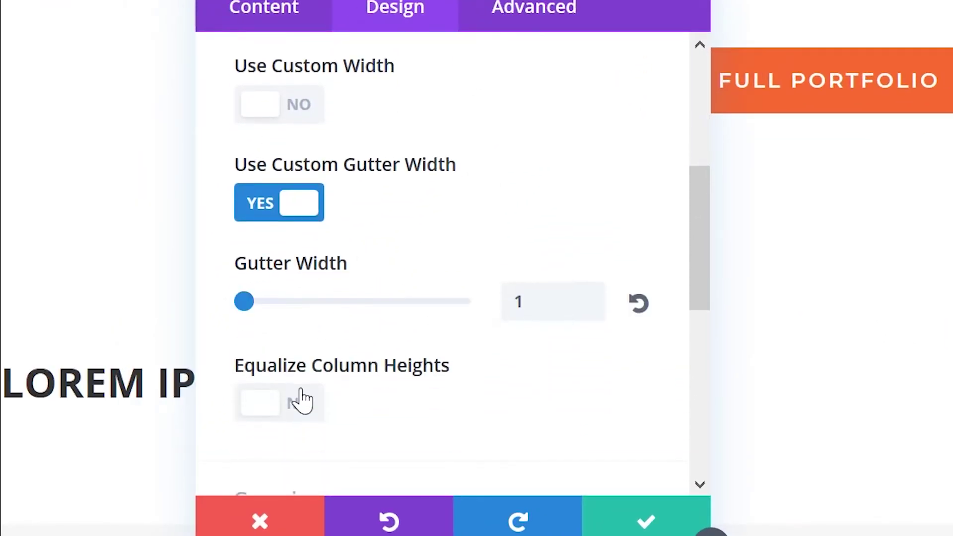
scroll(302, 398, "down", 3)
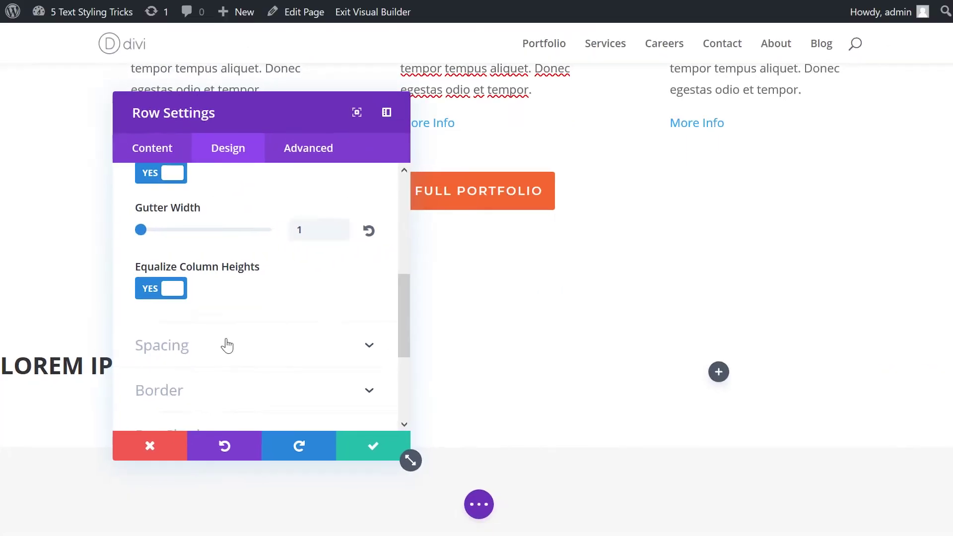
left_click(392, 347)
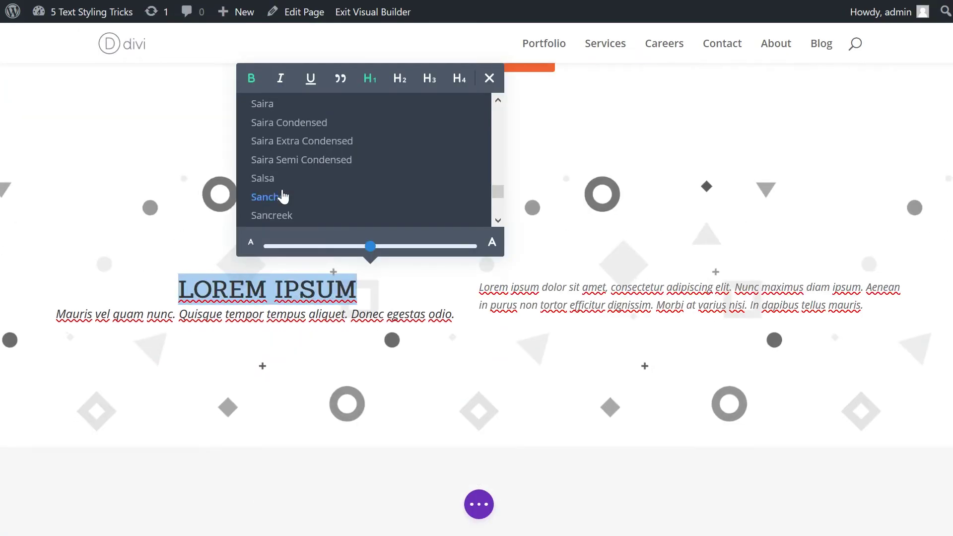
- Give the heading a new font and set it to italic
scroll(283, 196, "down", 3)
left_click(281, 194)
left_click(291, 264)
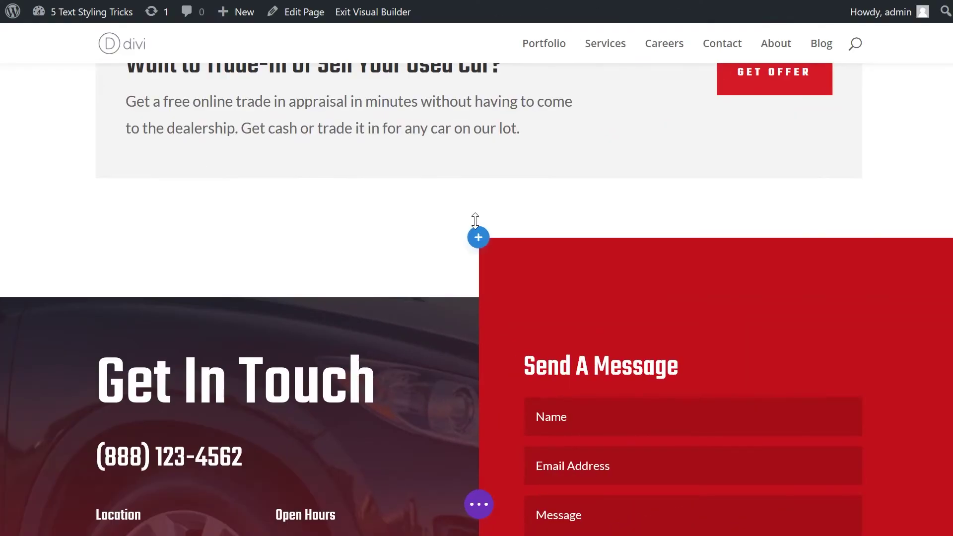
- Add a regular section with a Text module showing 'FAQ' as Heading 1
left_click(478, 235)
left_click(407, 195)
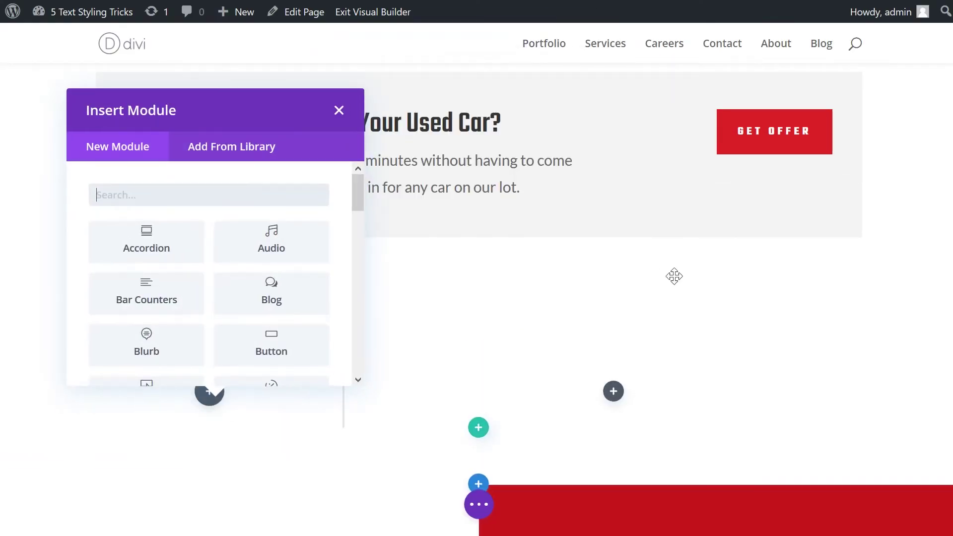
scroll(272, 307, "down", 5)
left_click(299, 349)
scroll(222, 280, "down", 2)
key("ctrl+a")
left_click(170, 216)
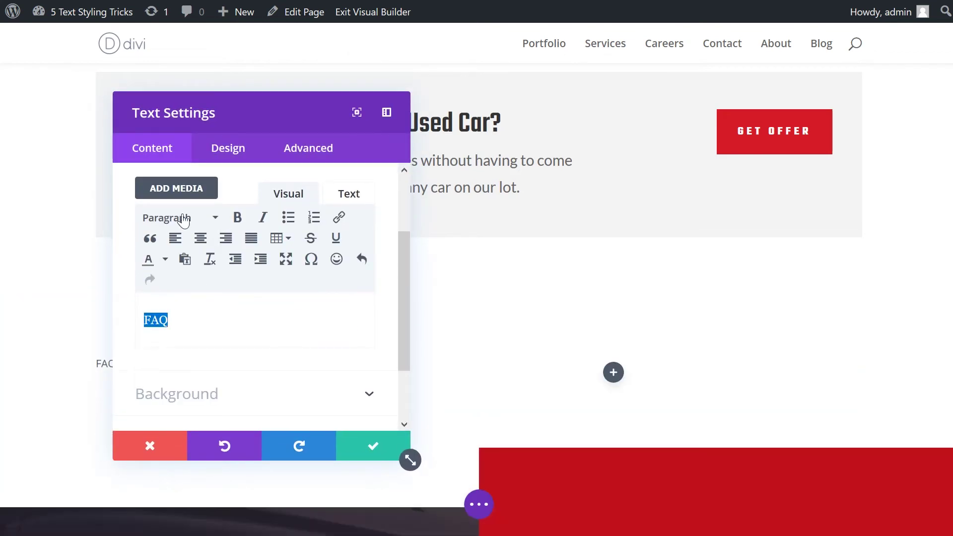
left_click(209, 275)
type("FAQ")
left_click(373, 445)
- Add a Toggle module titled 'Frequently asked questions #1' in the other column
left_click(613, 372)
type("toggle")
left_click(544, 218)
triple_click(255, 268)
type("Frequently asked questions #1")
scroll(283, 405, "down", 5)
left_click(228, 148)
left_click(166, 330)
scroll(227, 359, "down", 6)
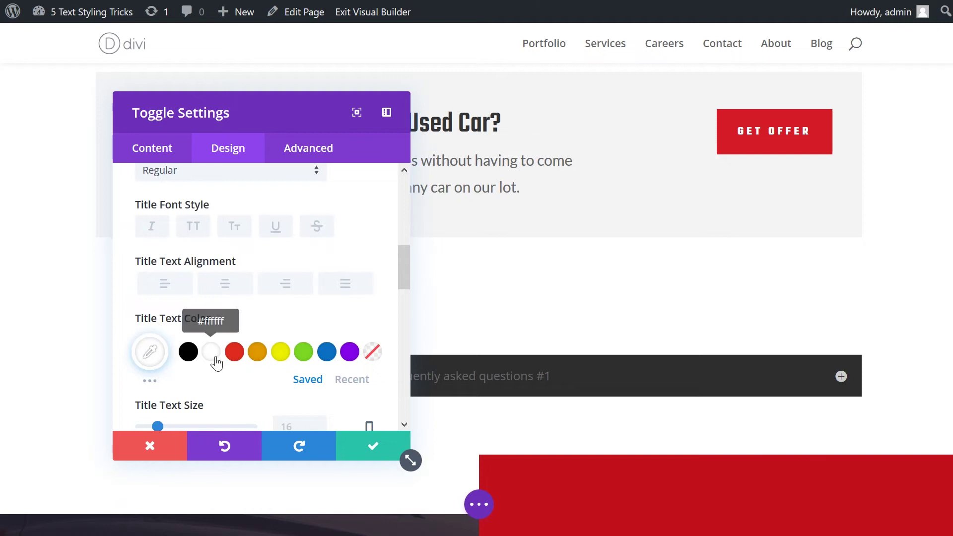
left_click(375, 457)
- Duplicate it as toggle #2 with a new title colour and light grey background, then add an image
left_click(613, 364)
left_click(594, 428)
left_click(319, 268)
key("BackSpace")
type("2")
left_click(228, 148)
left_click(188, 352)
left_click(152, 148)
left_click_drag(122, 273, 268, 283)
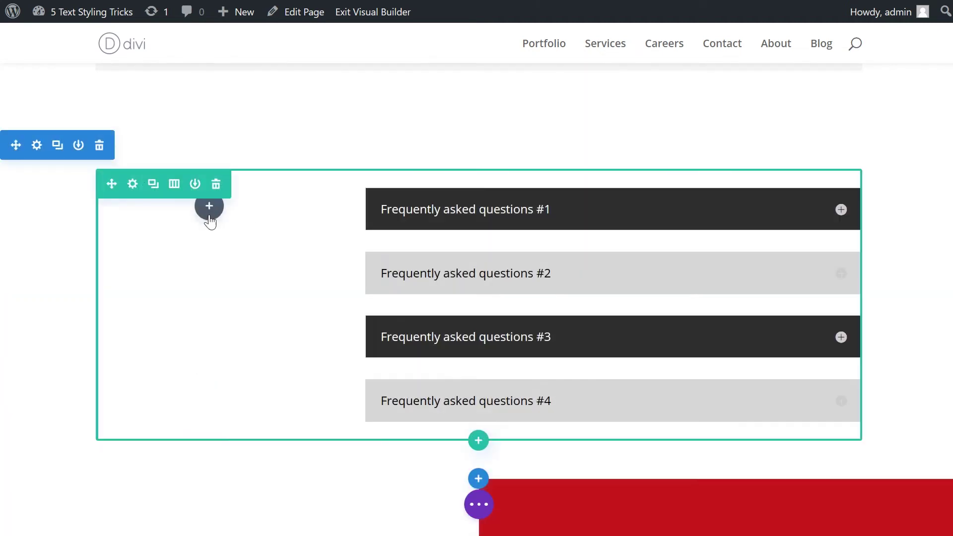
left_click(210, 206)
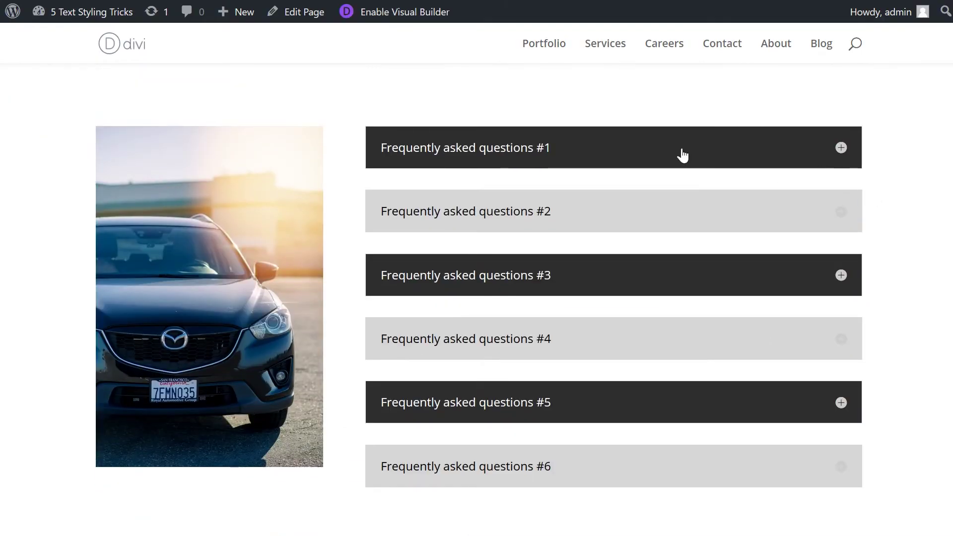
- Expand and collapse FAQ toggle #1, then expand toggle #2 to reveal its answer
left_click(683, 156)
left_click(682, 156)
left_click(671, 215)
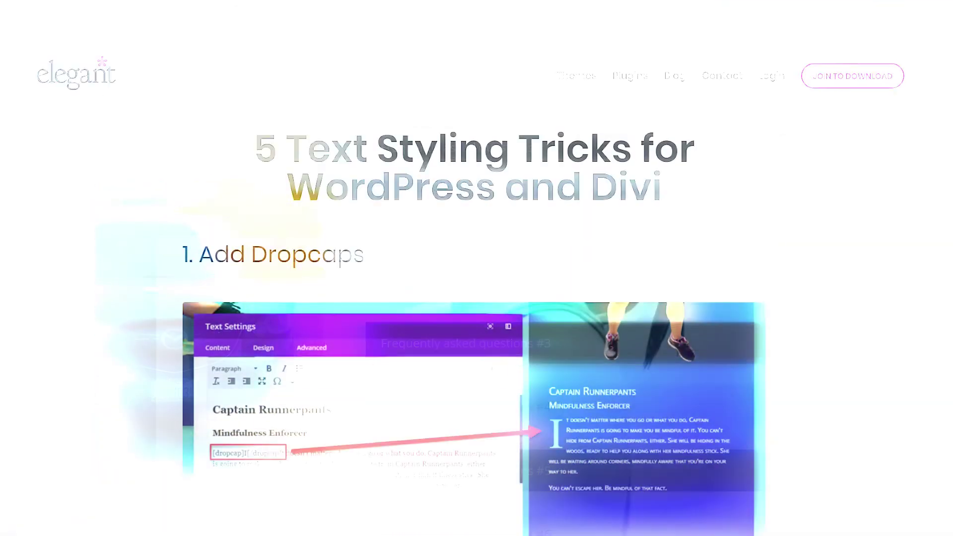